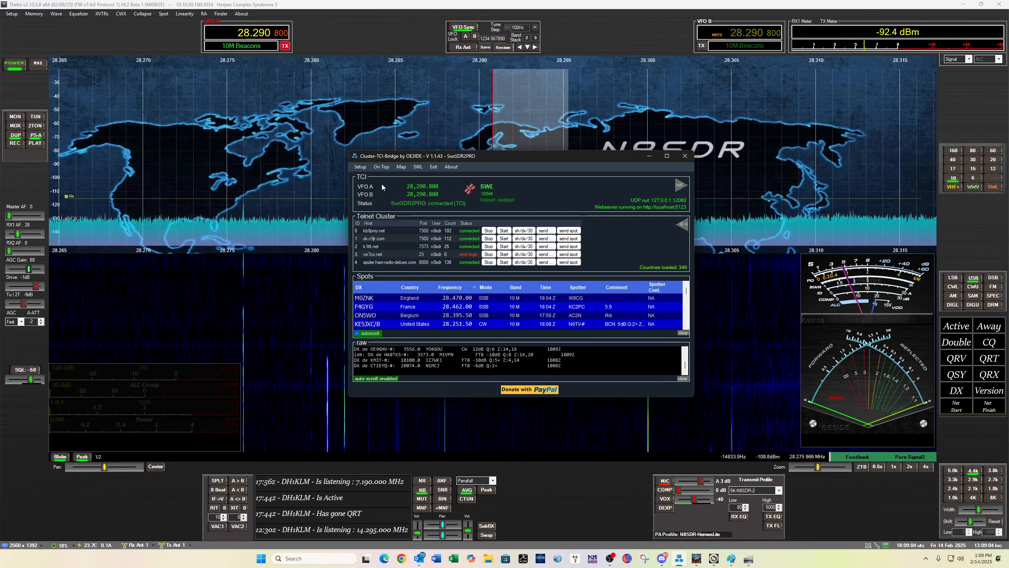
Open the Cluster-TCI-Bridge setup and set the TCI port to 40001
left_click(359, 167)
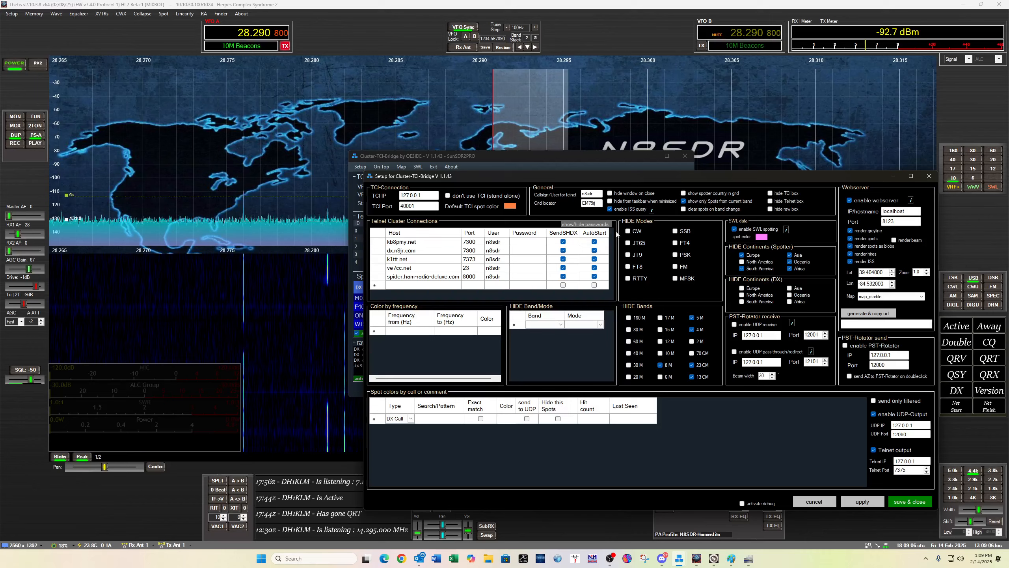
left_click(413, 205)
key("BackSpace")
type("1")
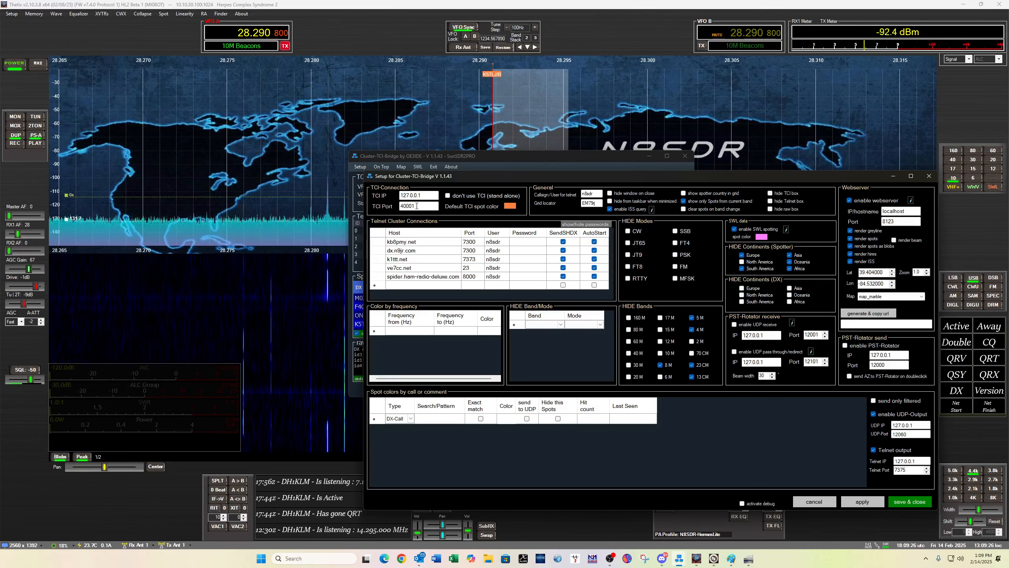
Switch to the Thetis setup and check the TCI server's bind address, port and spot options, then close it
left_click(11, 15)
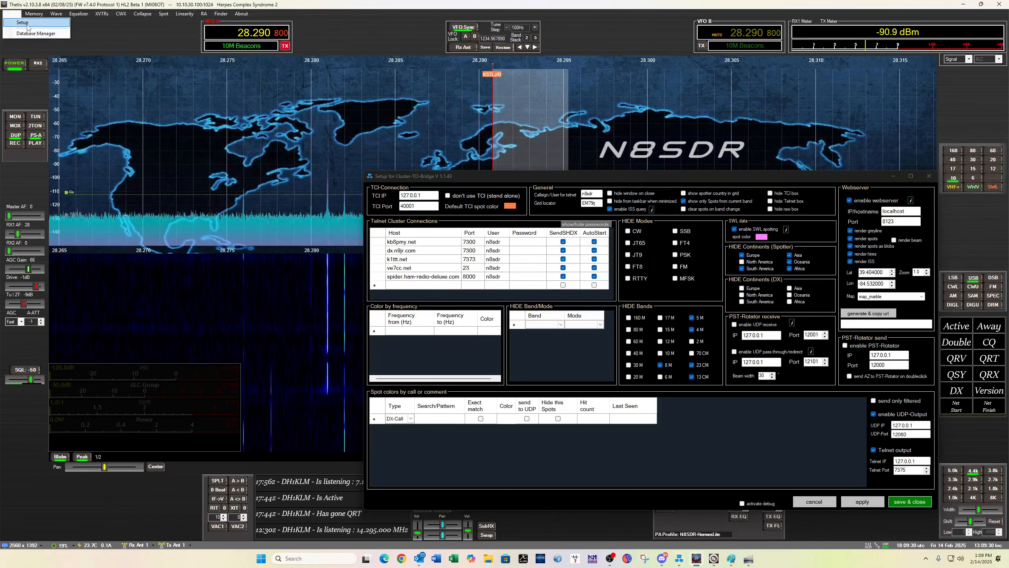
left_click(27, 25)
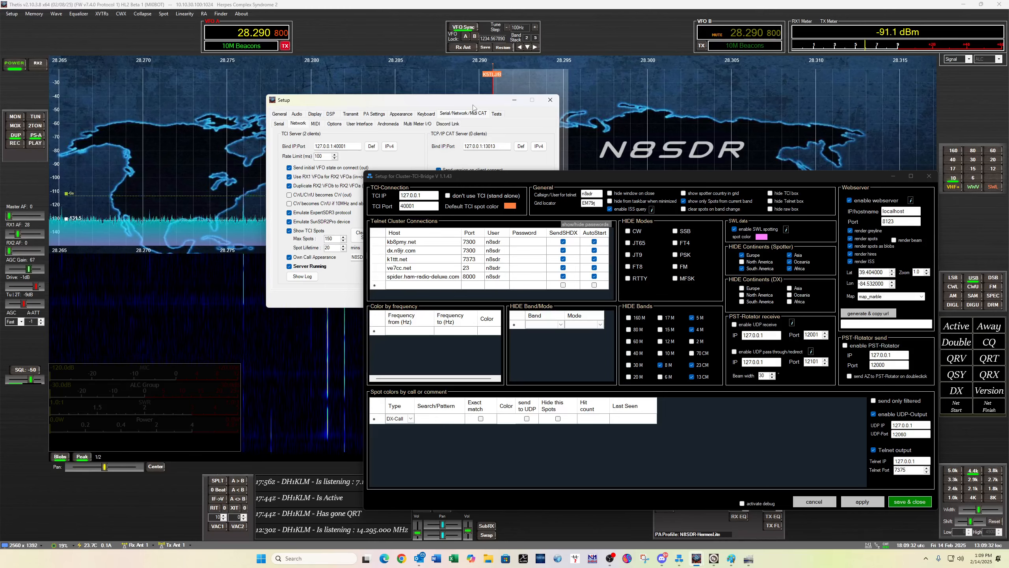
left_click_drag(473, 106, 250, 133)
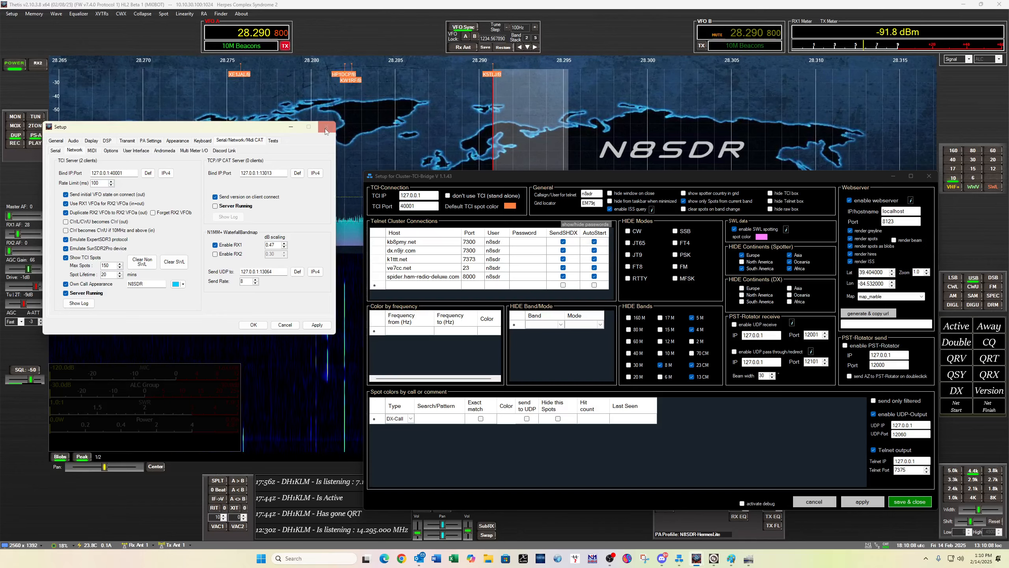
left_click(344, 127)
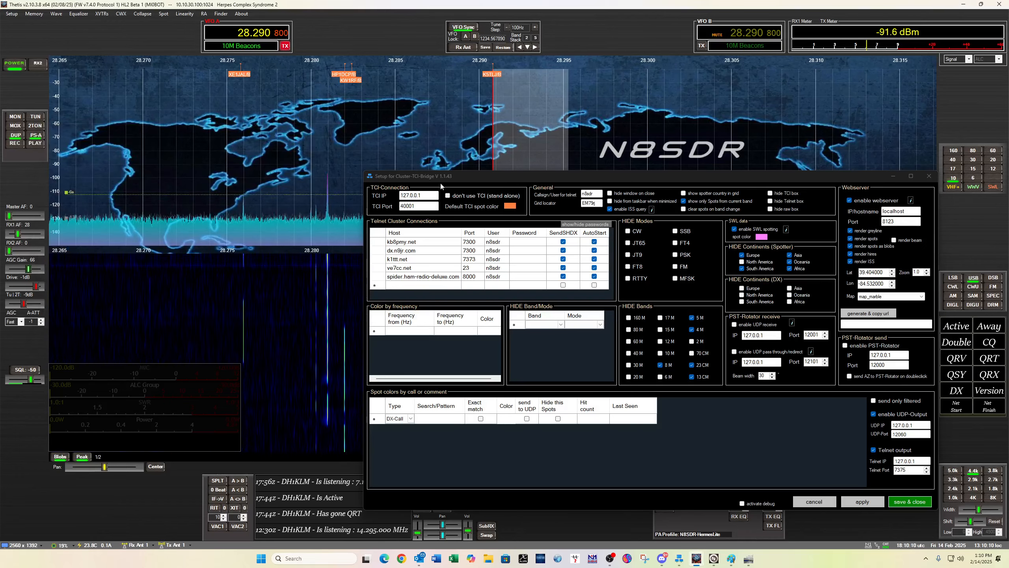
left_click_drag(503, 180, 444, 126)
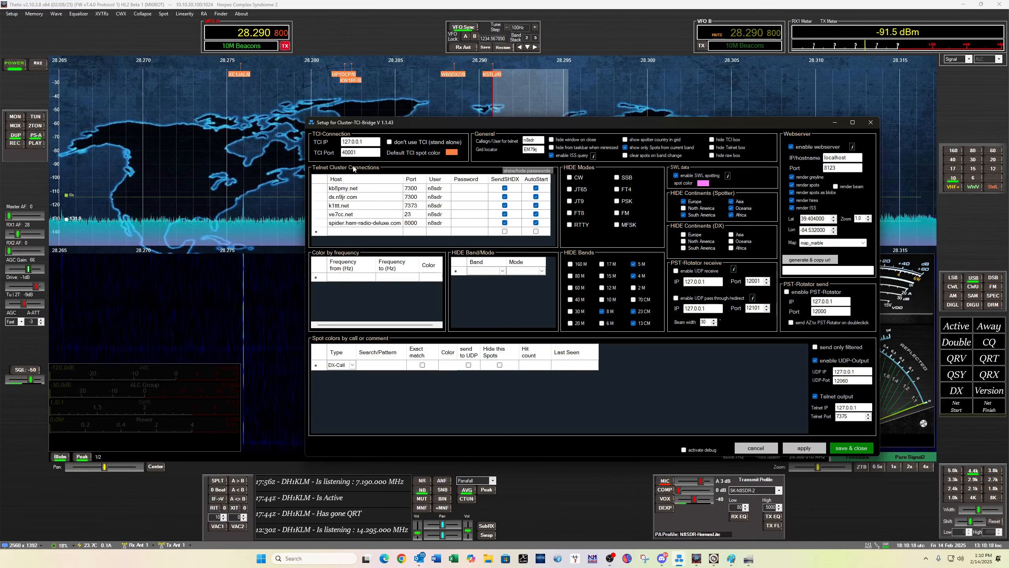
left_click(341, 234)
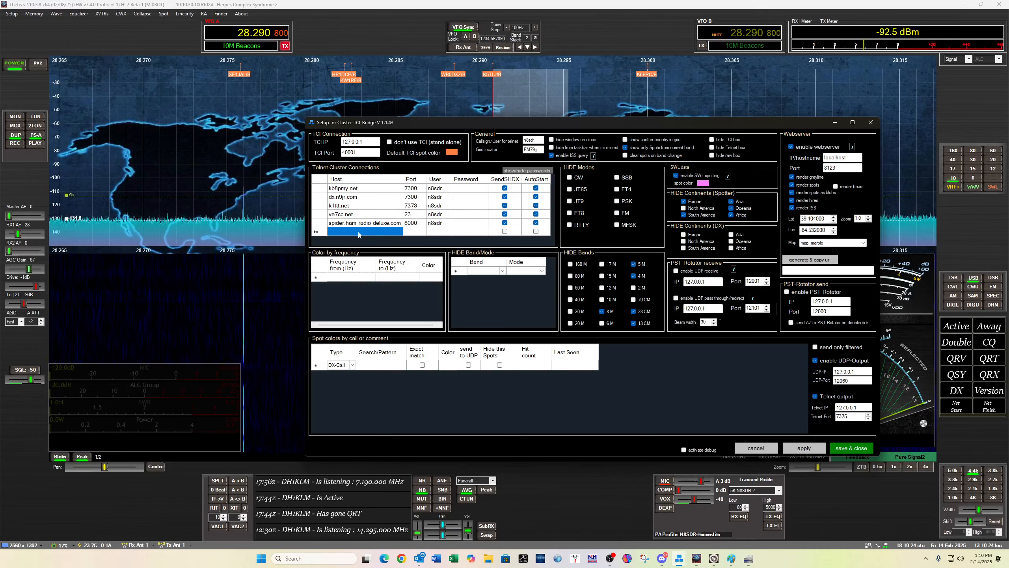
left_click(358, 232)
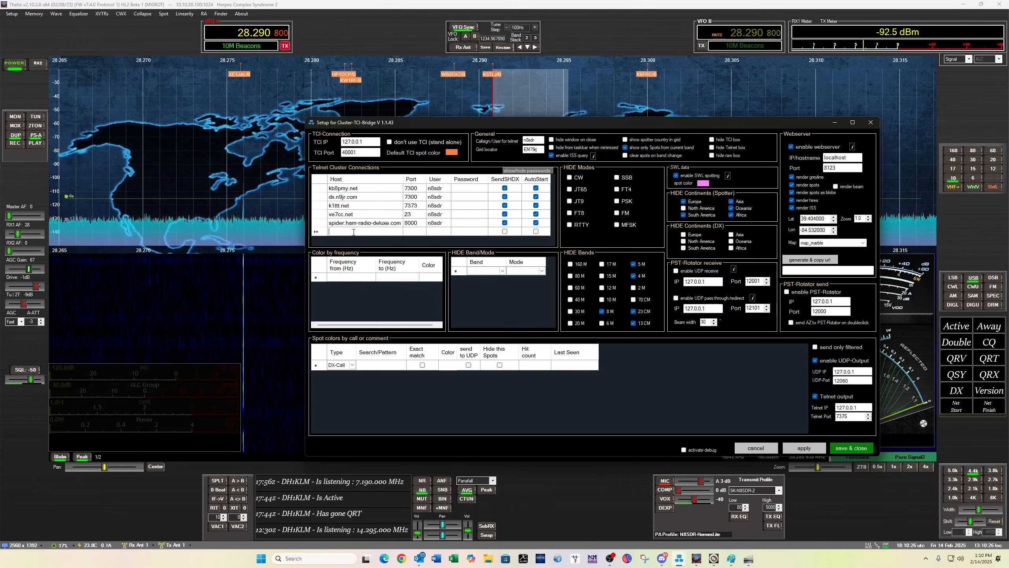
type("tttt")
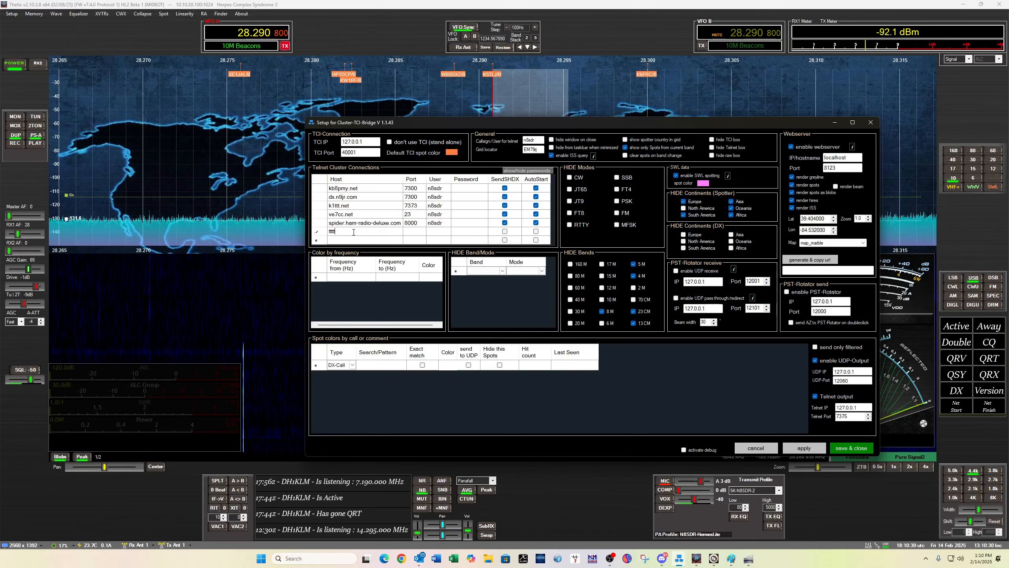
key("BackSpace")
key("BackSpace")
key("BackSpace")
key("BackSpace")
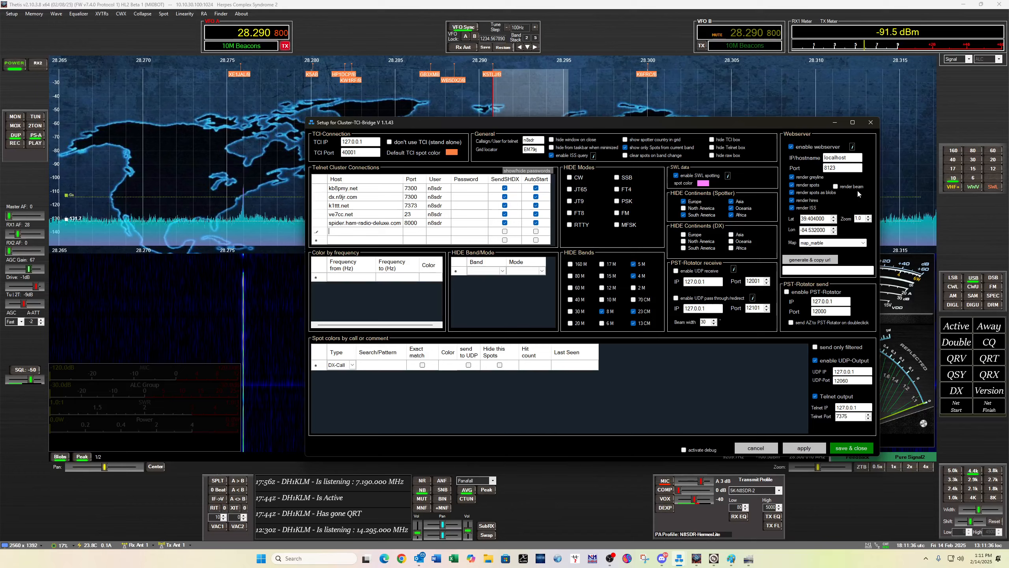
Generate and copy the webserver map URL in the bridge setup
left_click_drag(799, 123, 717, 110)
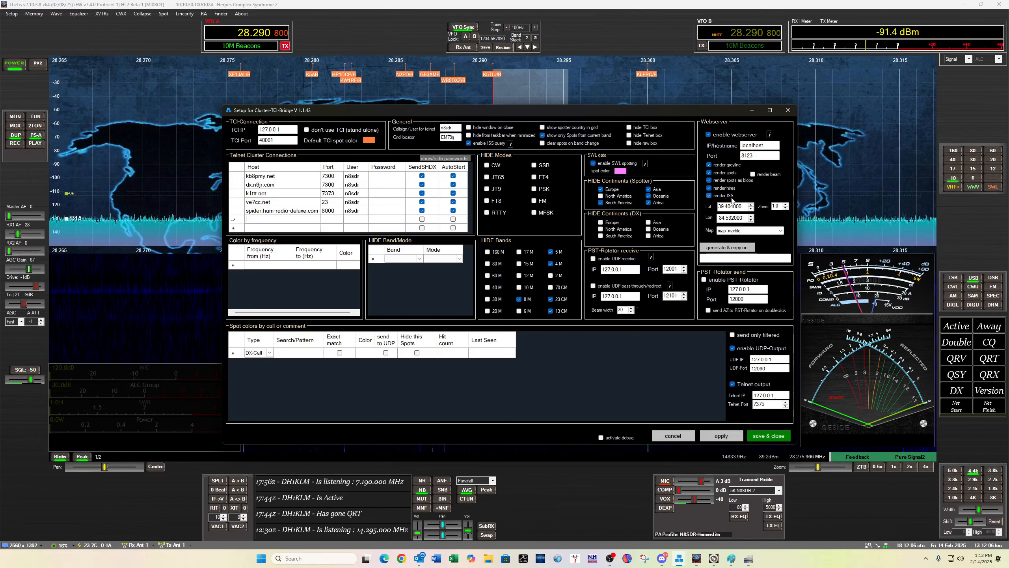
left_click(723, 254)
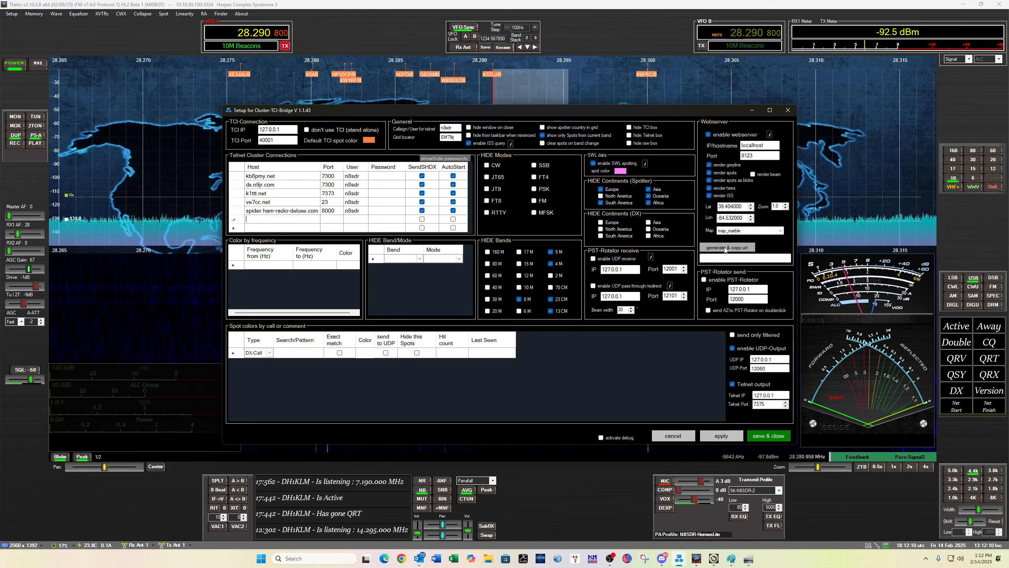
left_click(724, 248)
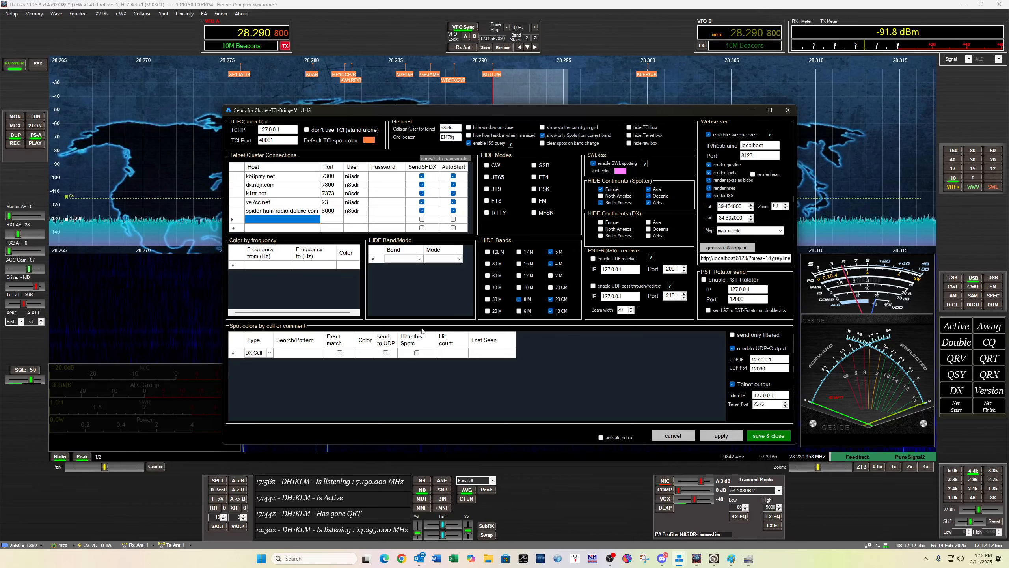
Load the copied localhost map address in the Edge browser, view the spot map and close the page
left_click(384, 559)
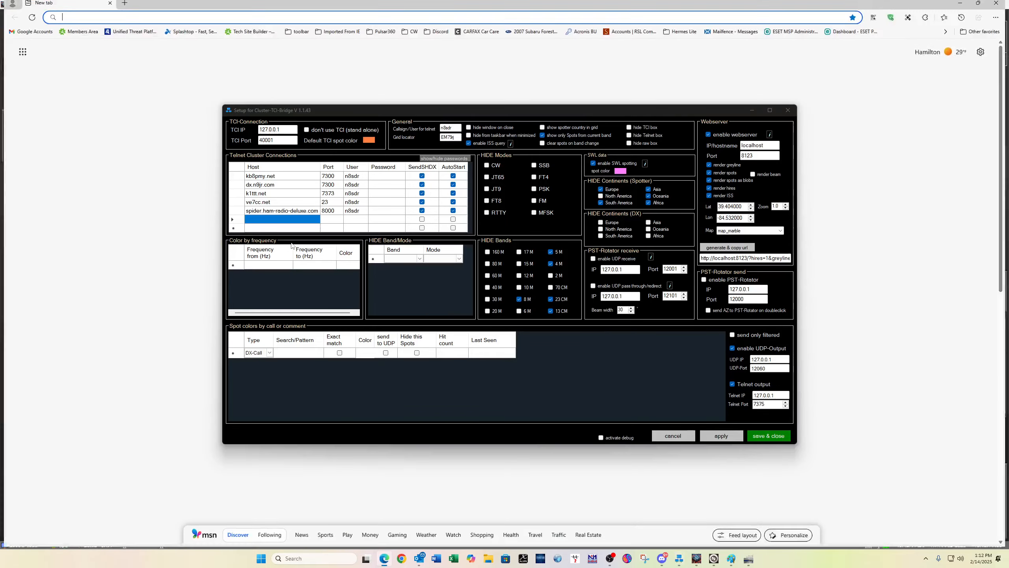
right_click(272, 21)
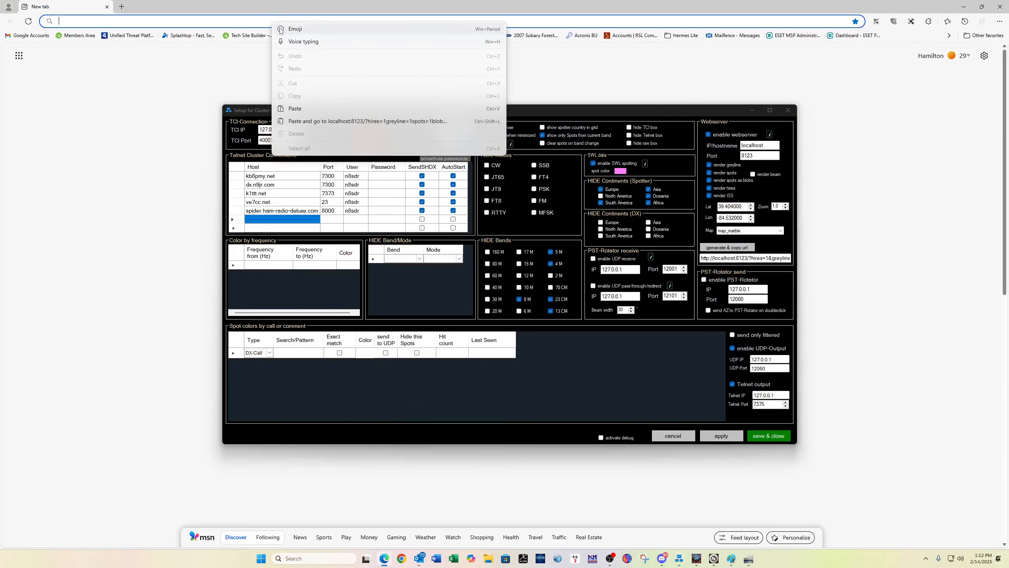
left_click(310, 122)
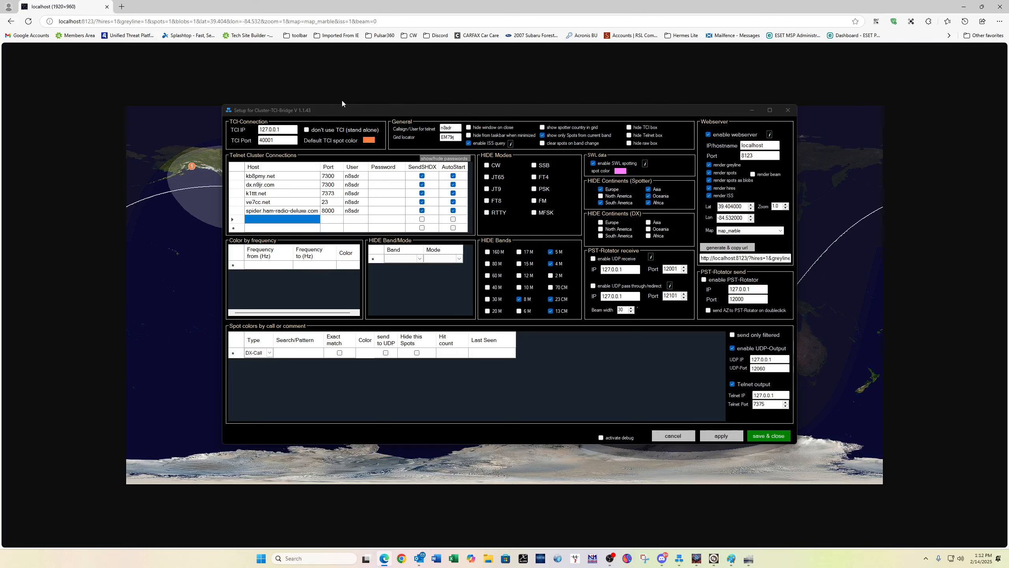
left_click(750, 111)
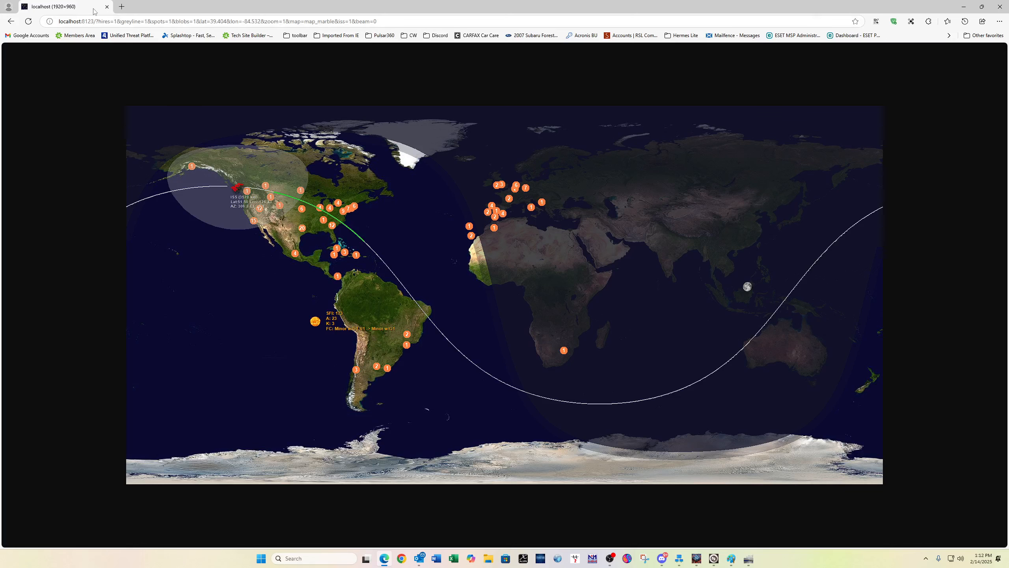
left_click(107, 7)
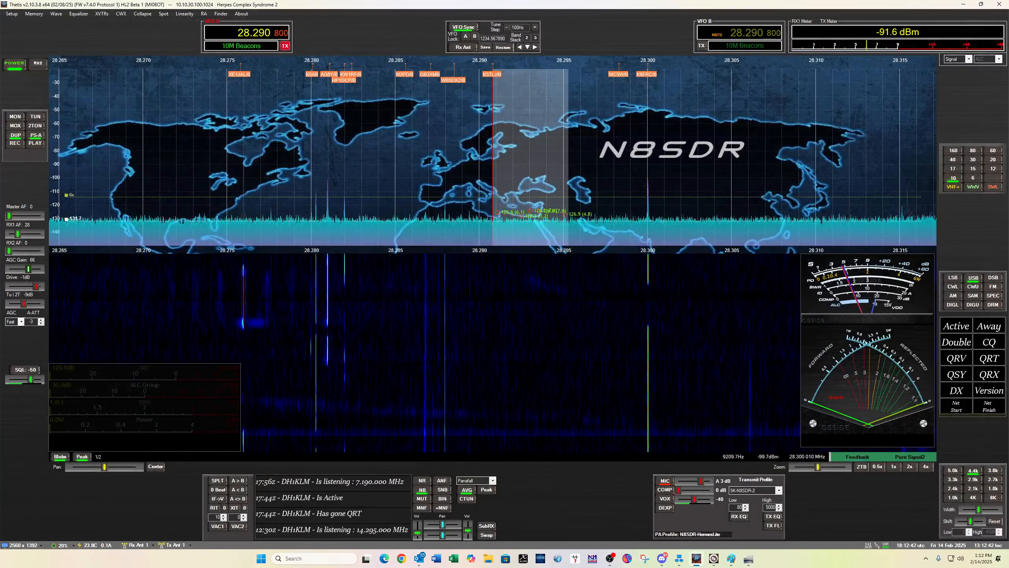
Return to the Cluster-TCI-Bridge setup, review the telnet output settings and close the setup
mouse_move(675, 563)
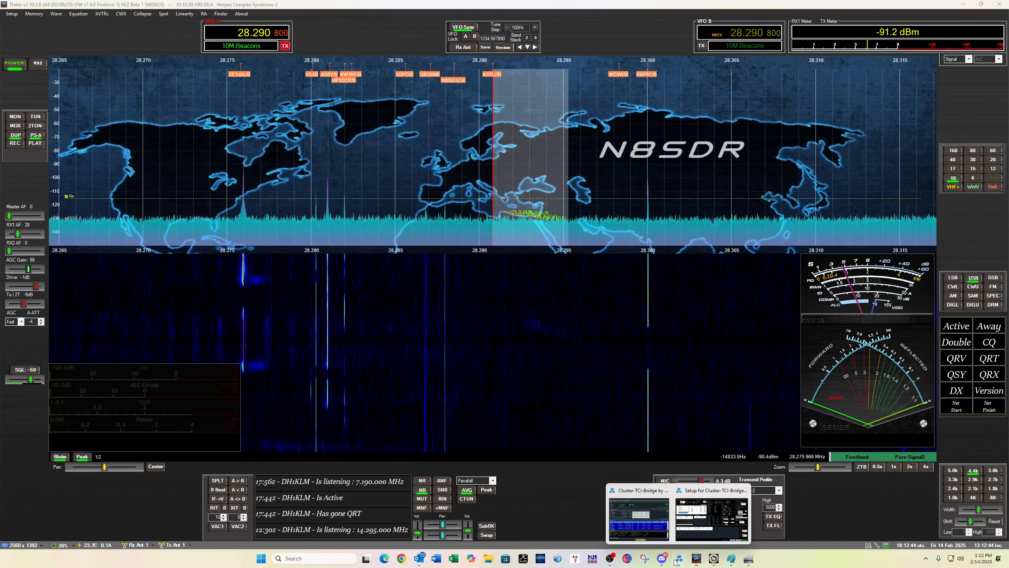
left_click(711, 516)
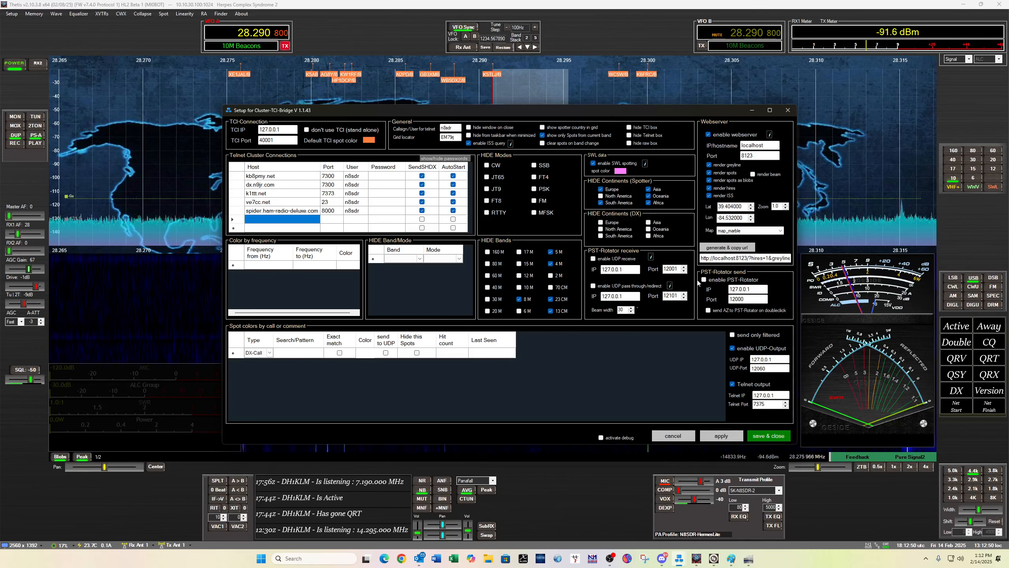
left_click(732, 384)
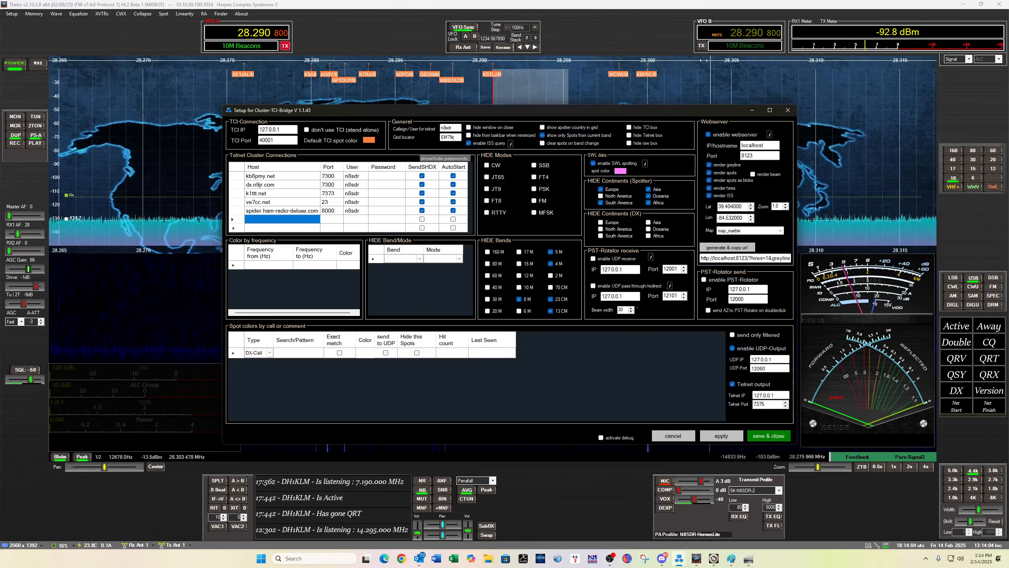
left_click_drag(612, 112, 630, 166)
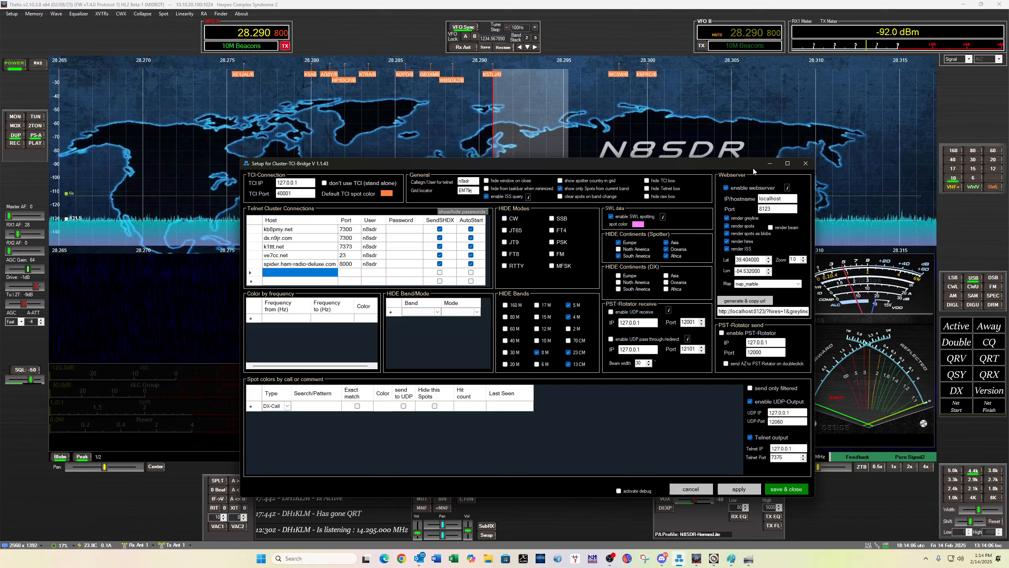
left_click(803, 164)
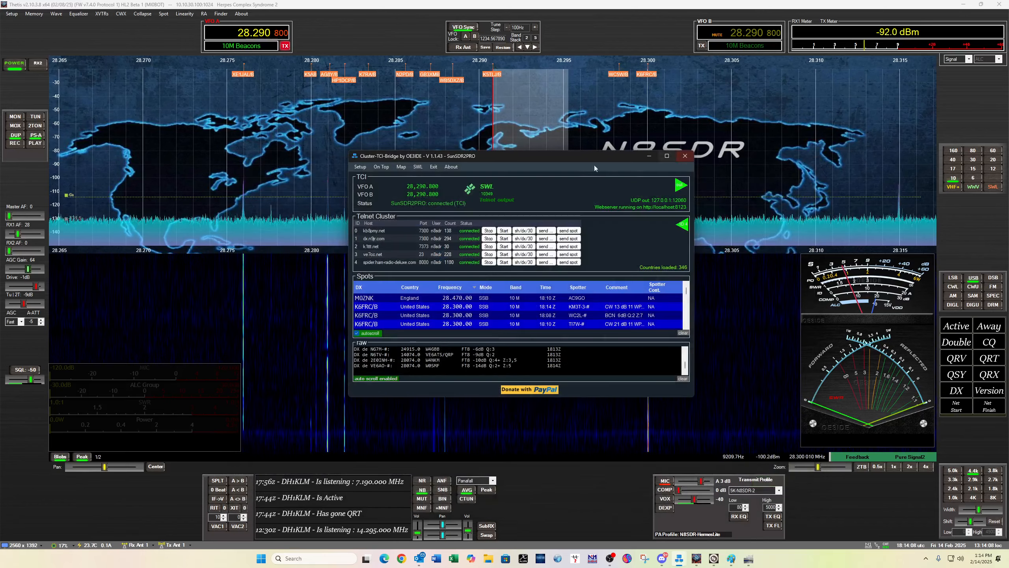
Move the bridge and recording windows out of the way, switch to Log4OM and dismiss its new-release notice
left_click_drag(572, 158, 462, 177)
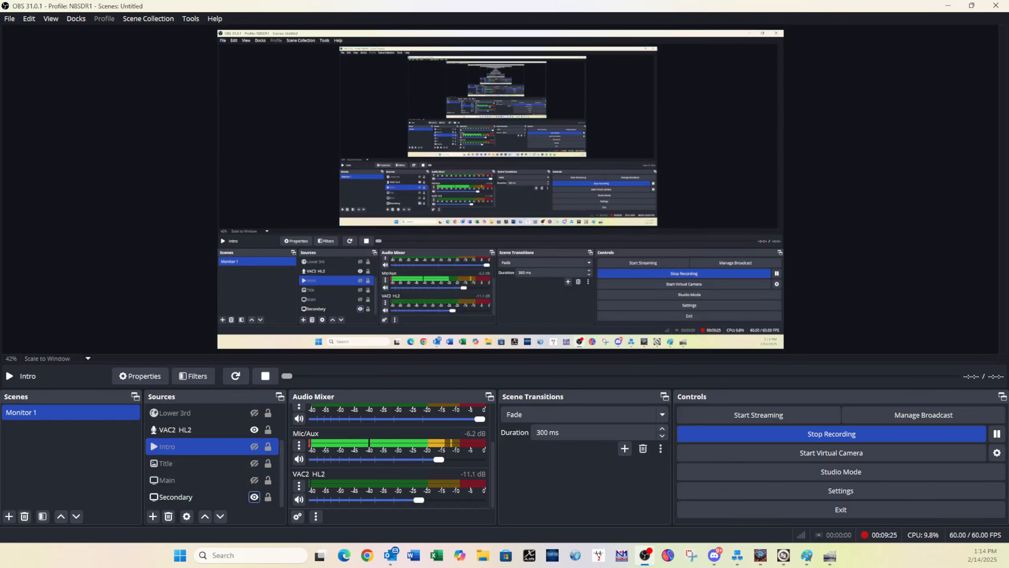
left_click(940, 8)
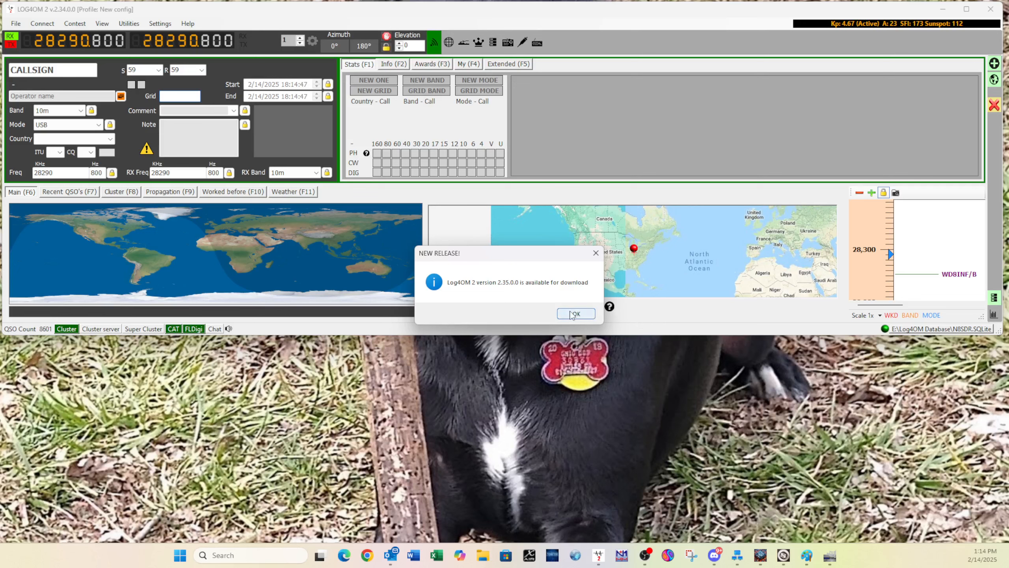
left_click(572, 314)
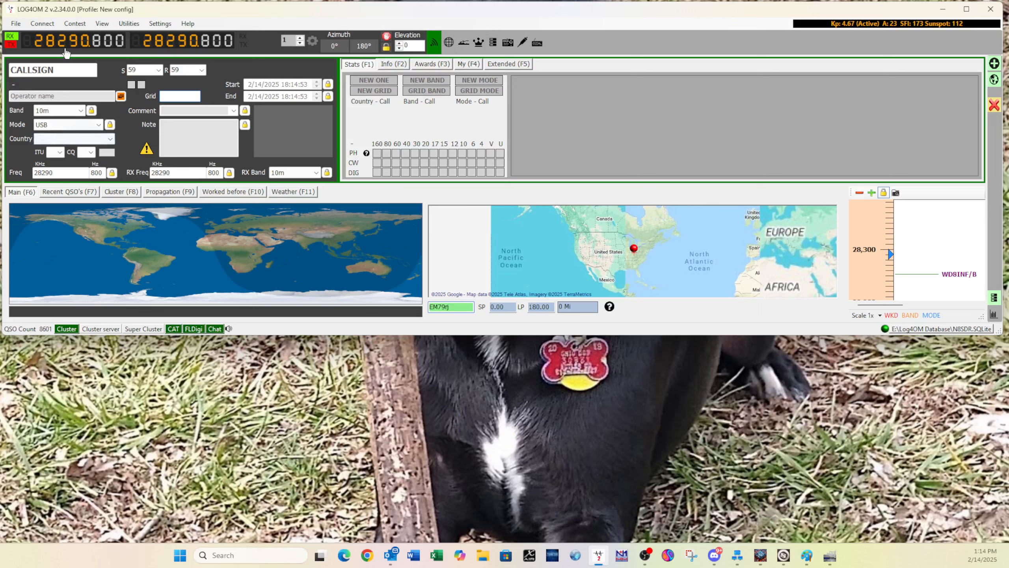
Open the telnet cluster connection settings, search the known servers for "tci" and select the TCI Bridge server
left_click(49, 26)
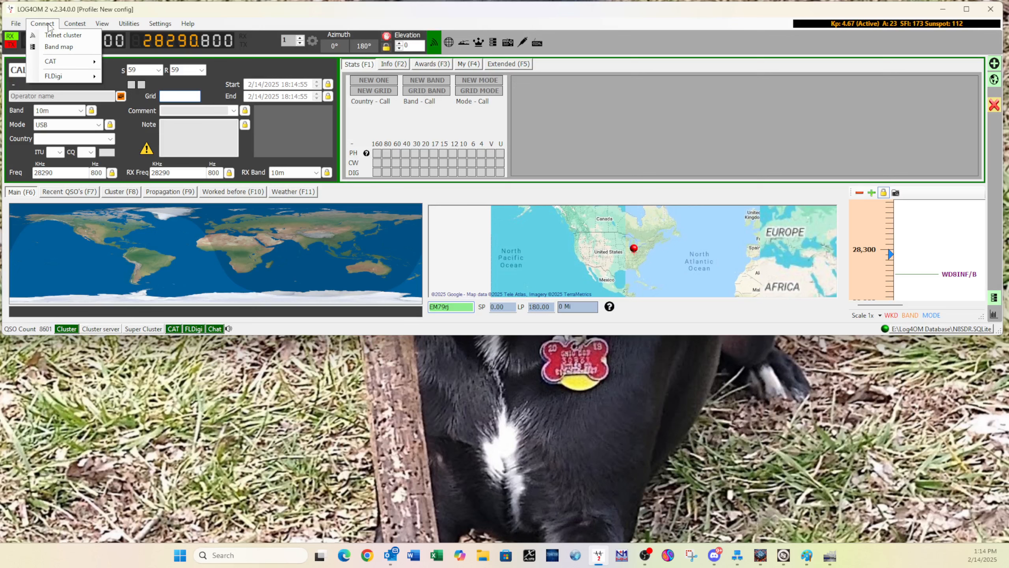
left_click(60, 38)
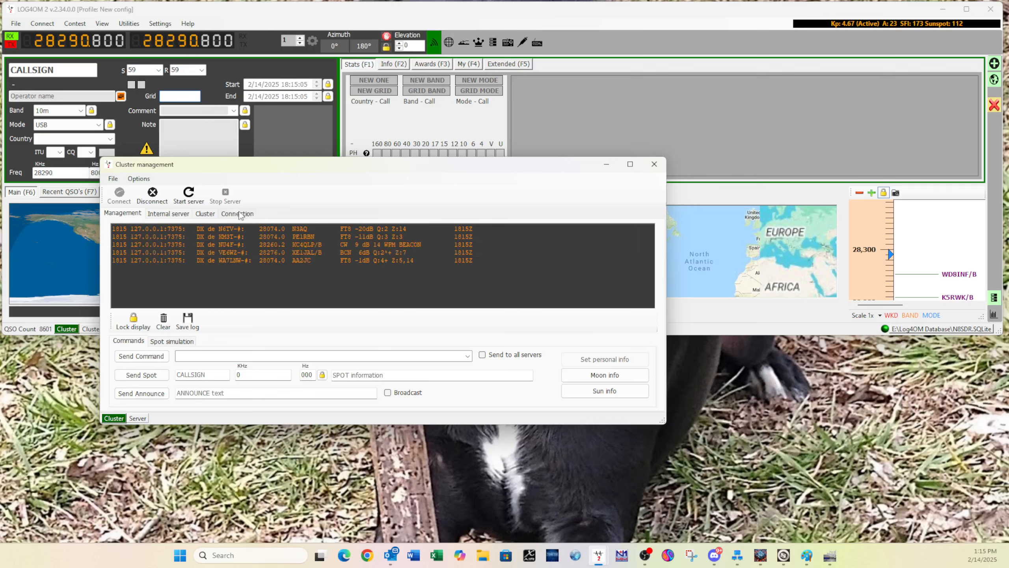
left_click(239, 214)
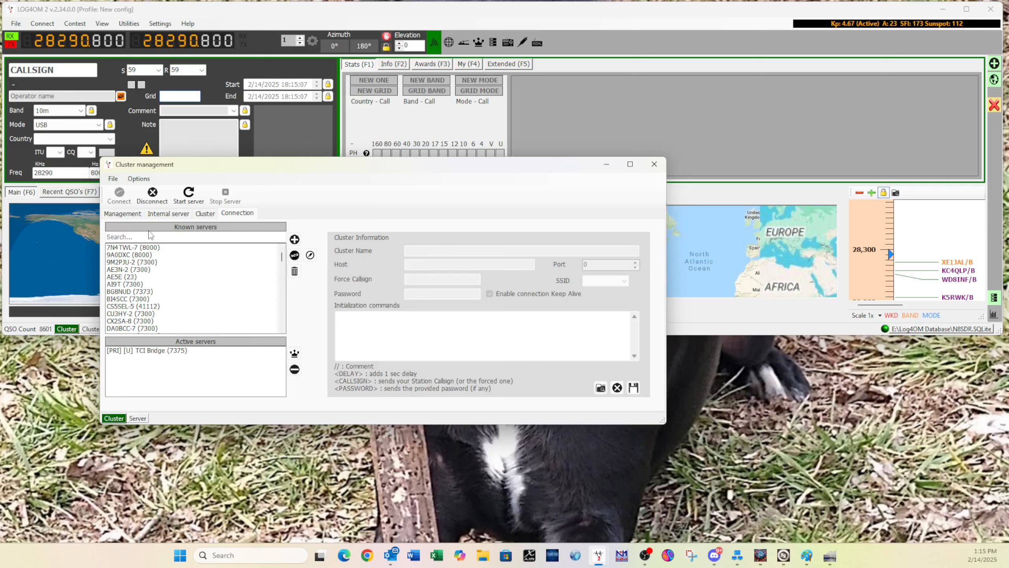
left_click(149, 237)
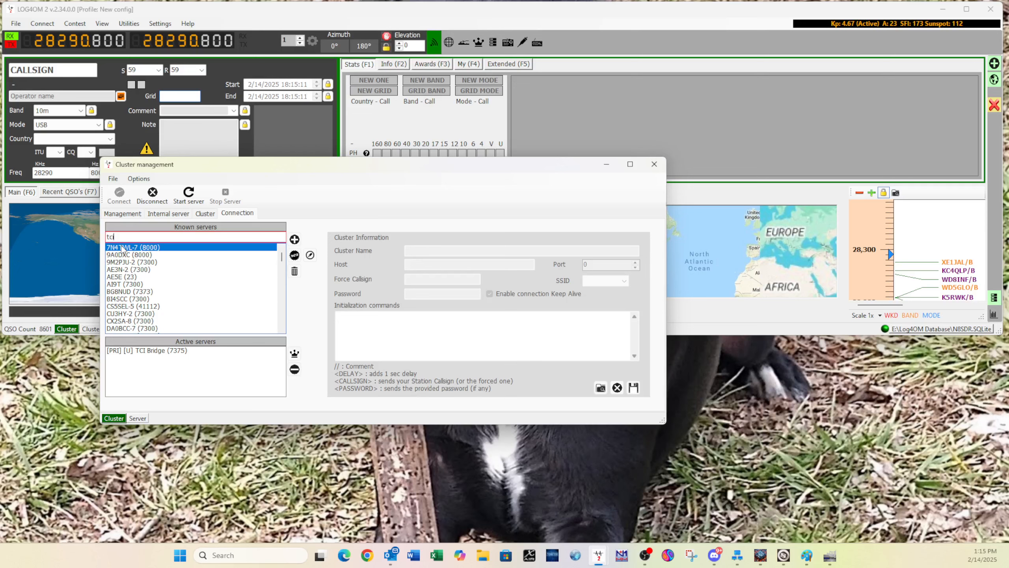
type("tci")
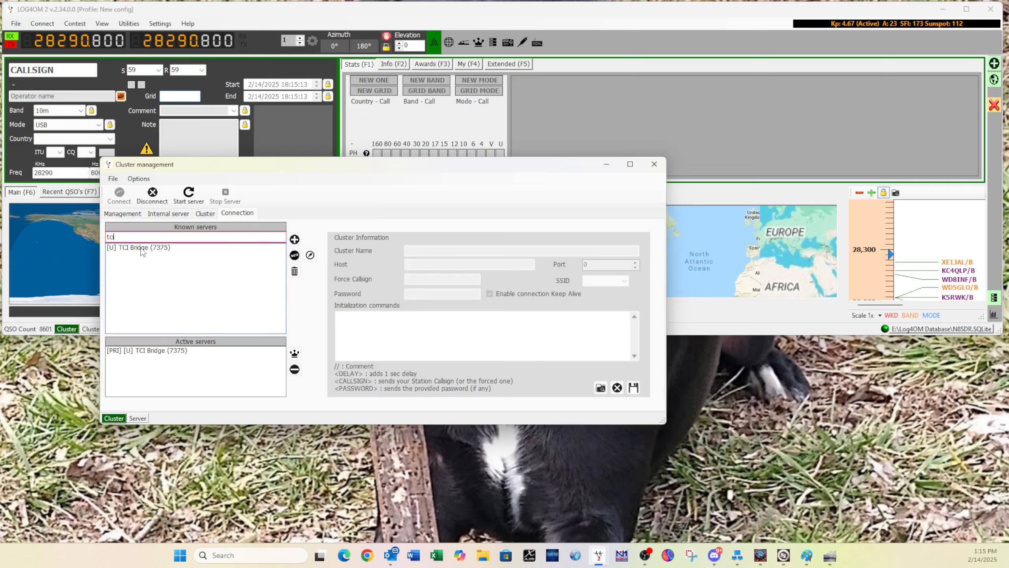
left_click(143, 248)
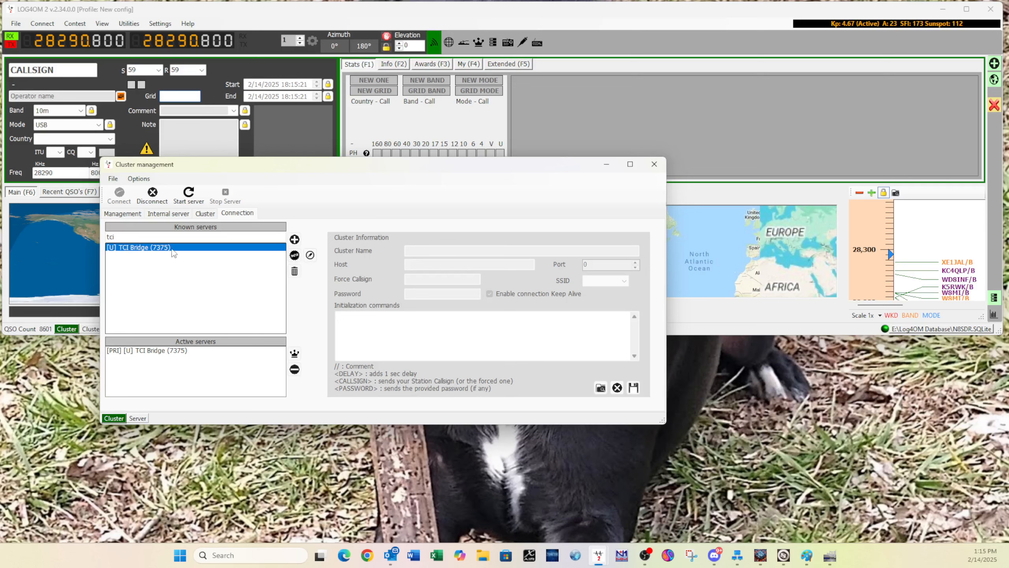
Disconnect the cluster and open the TCI Bridge server entry for editing
left_click(156, 193)
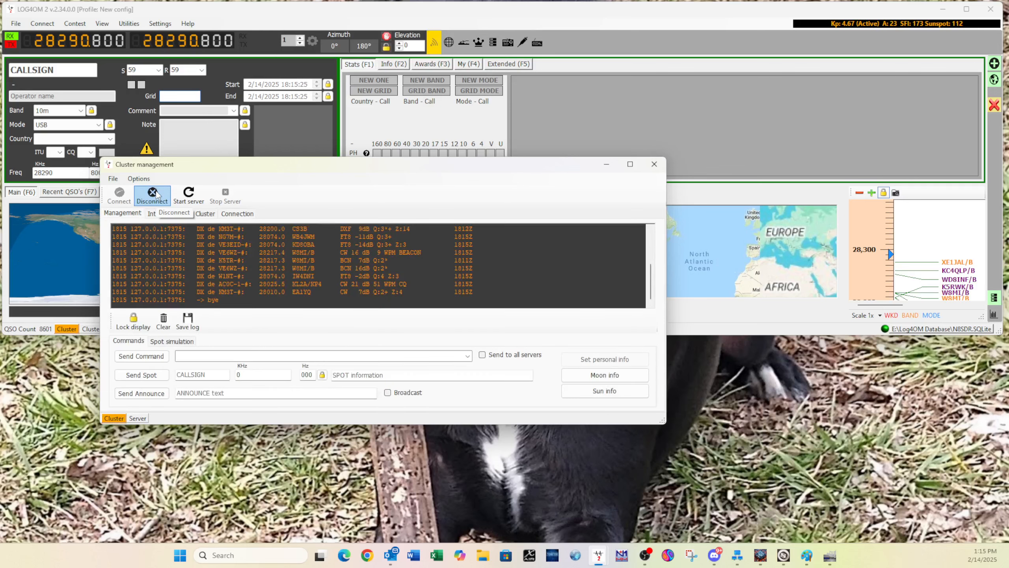
left_click(242, 215)
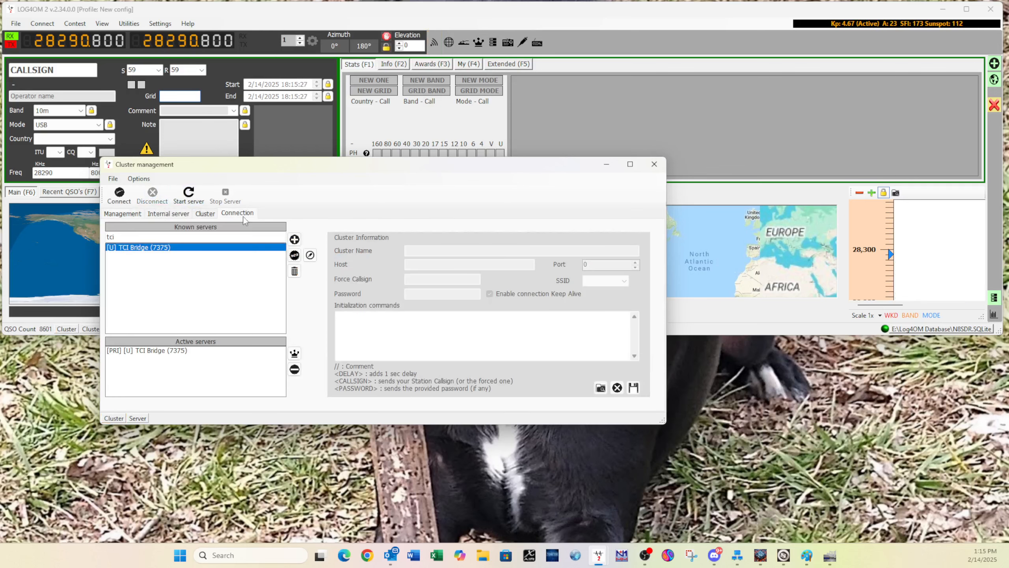
left_click(309, 255)
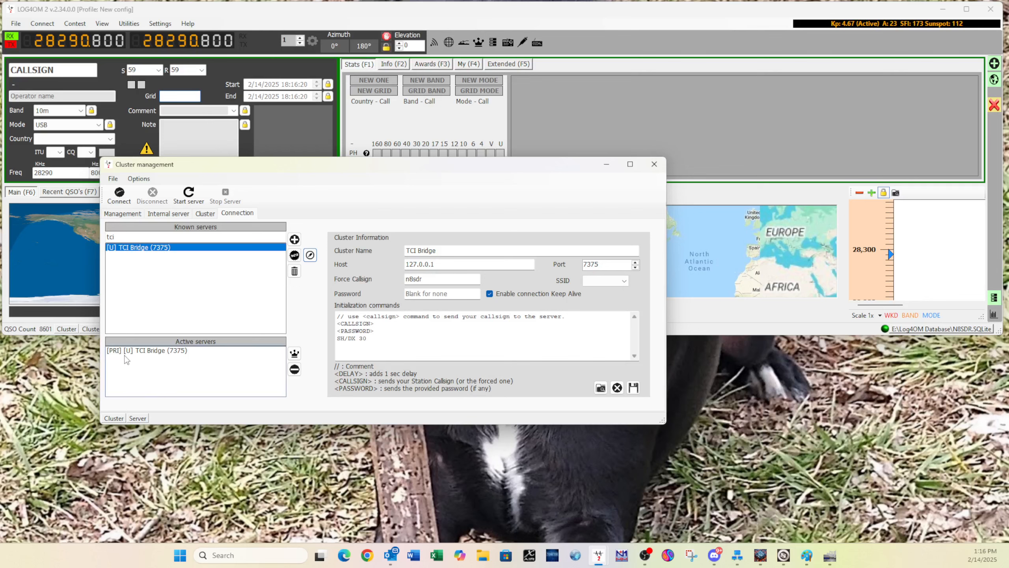
Reconnect the cluster through the TCI Bridge server and look through the incoming spot log
left_click(119, 195)
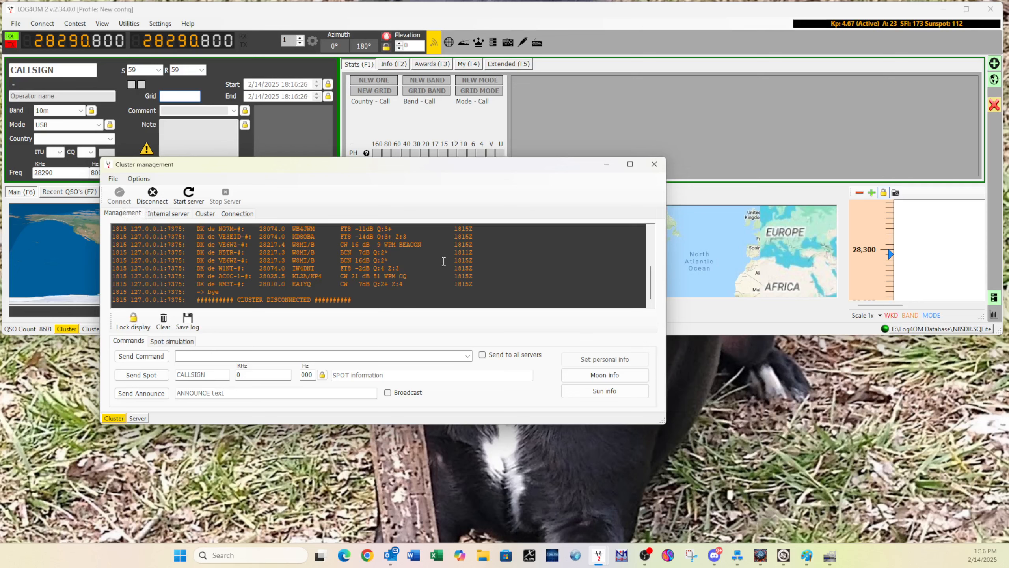
scroll(450, 272, "up", 4)
scroll(448, 272, "down", 4)
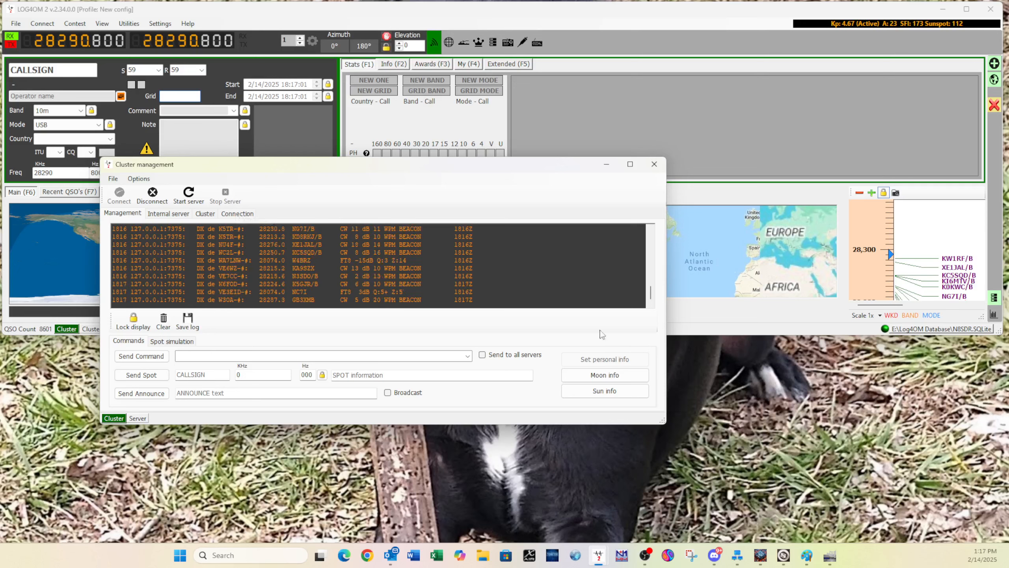
Close the cluster management dialog and open the Cluster #1 spot window beneath the logger
left_click(653, 169)
left_click(451, 41)
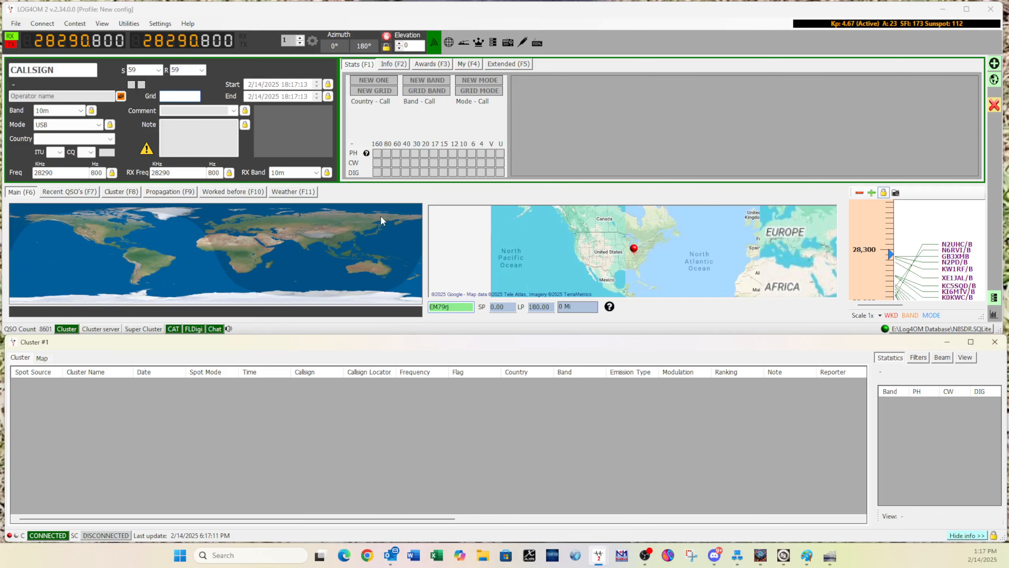
mouse_move(279, 342)
left_mouse_down()
mouse_move(285, 379)
mouse_move(279, 325)
mouse_move(274, 342)
left_mouse_up()
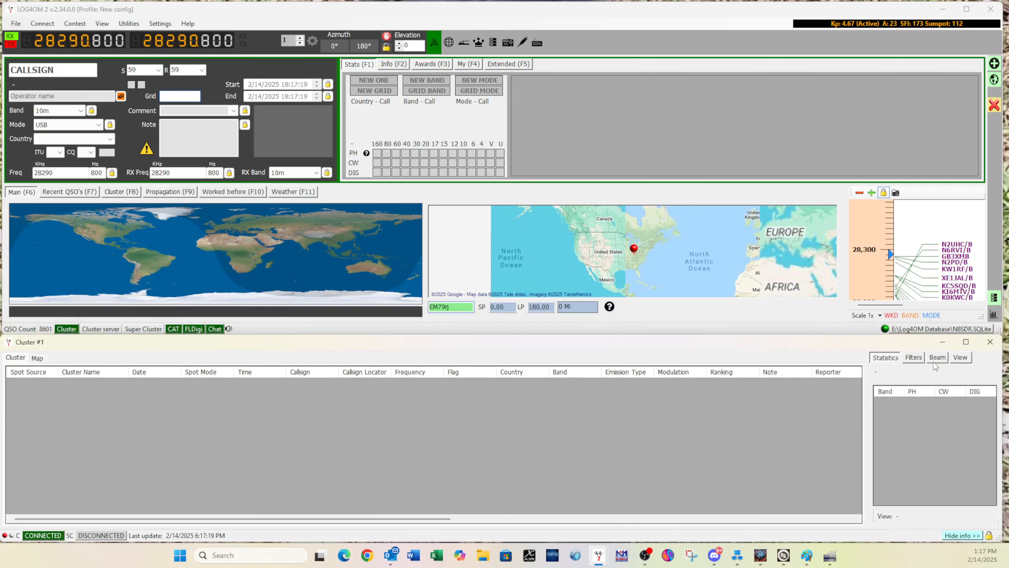